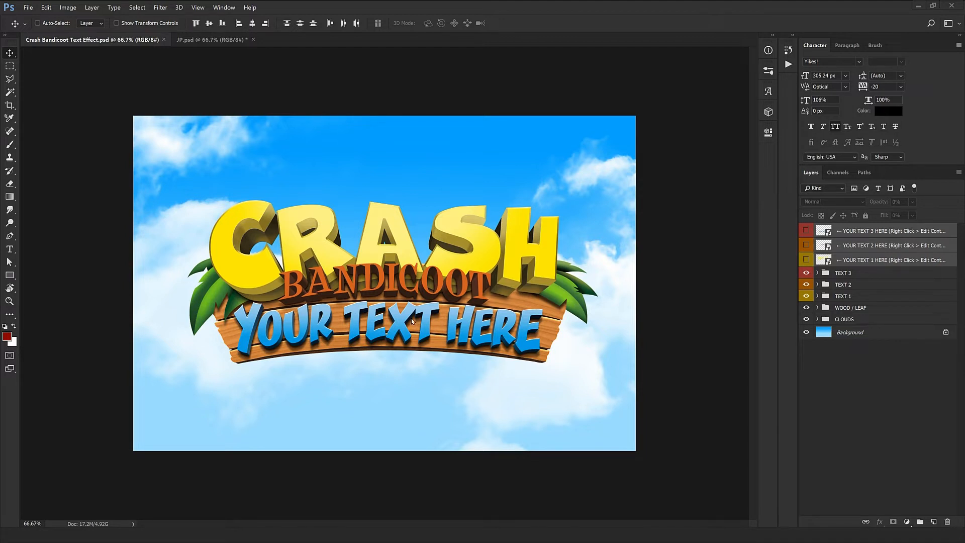
Step: Zoom in on the logo and select the YOUR TEXT 1 HERE smart object holding CRASH
key(ctrl)
key(ctrl+plus)
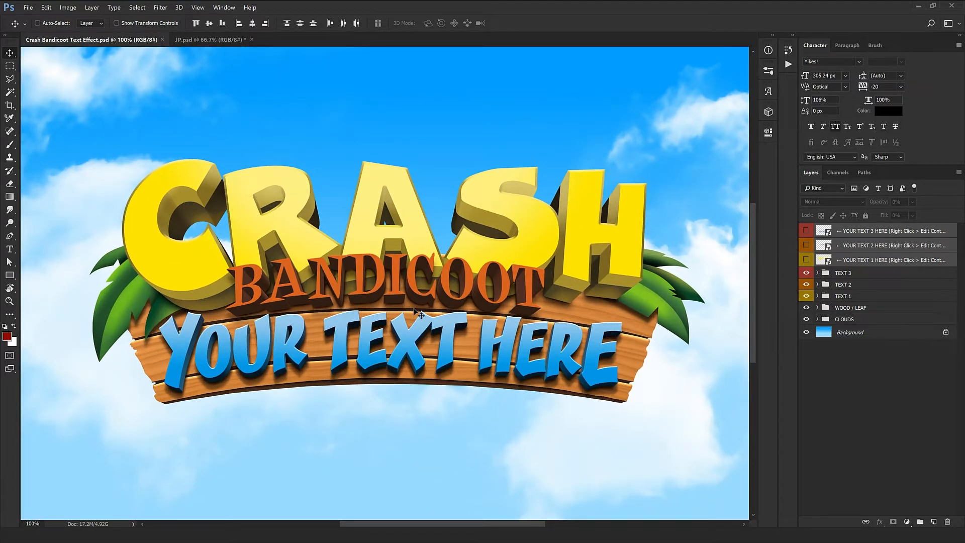
scroll(419, 311, down, 1)
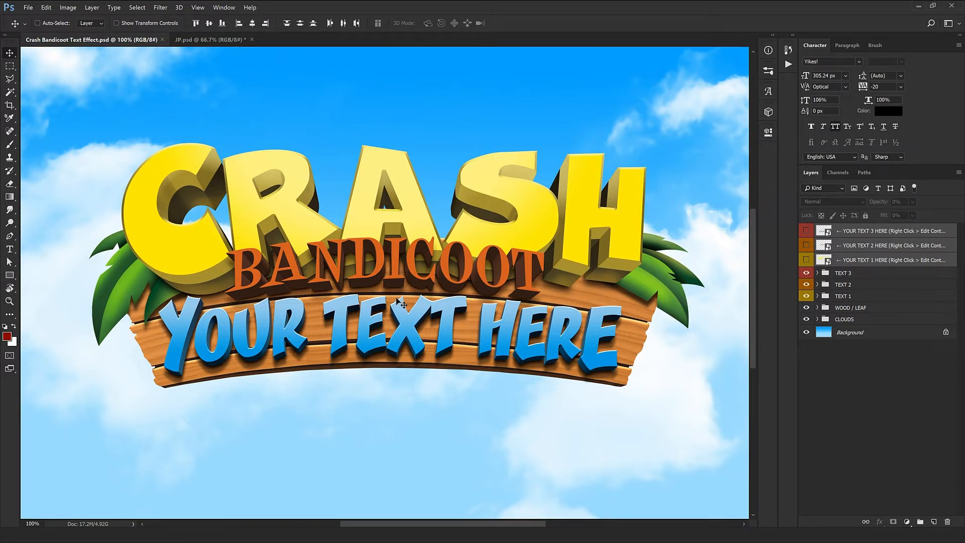
click(887, 260)
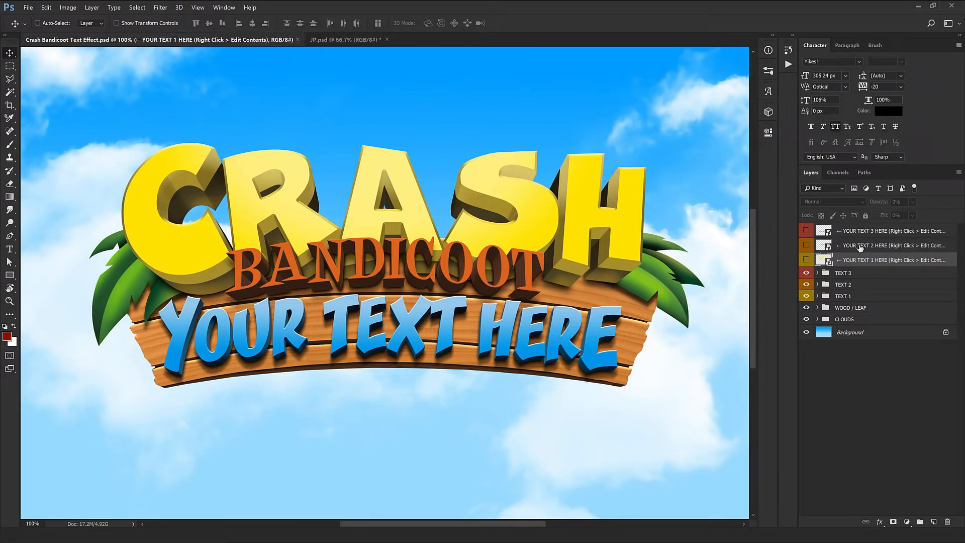
click(862, 245)
click(861, 235)
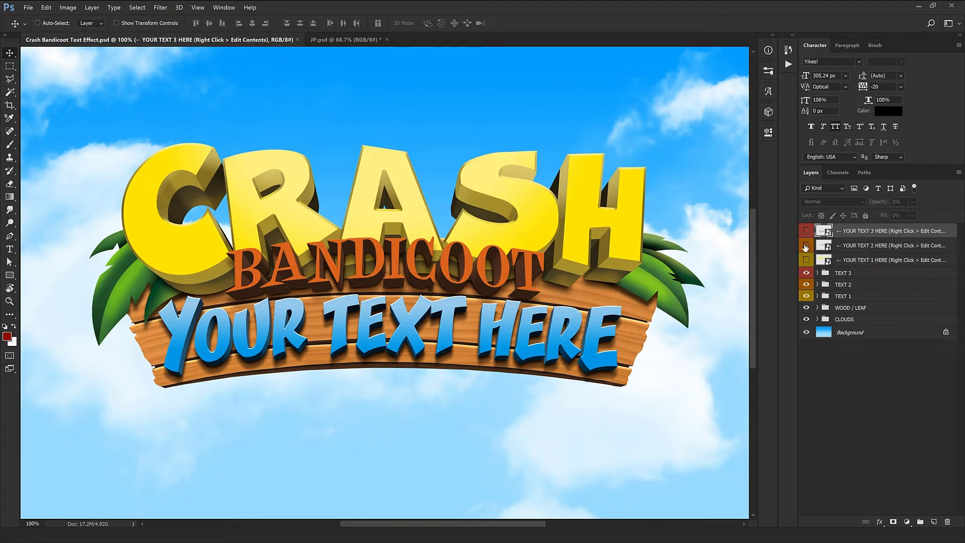
click(845, 259)
Step: Open the YOUR TEXT 1 HERE contents and start editing the CRASH type layer
right_click(844, 260)
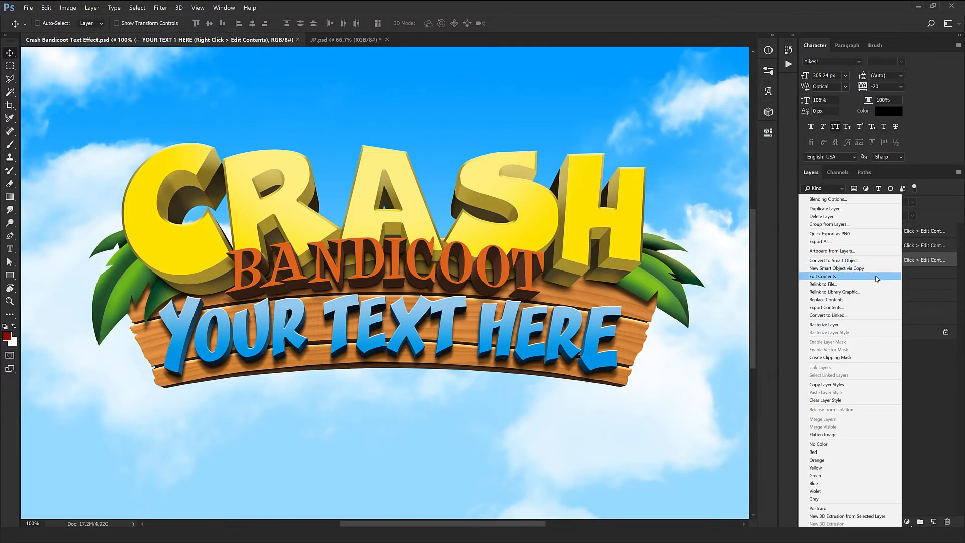
click(832, 278)
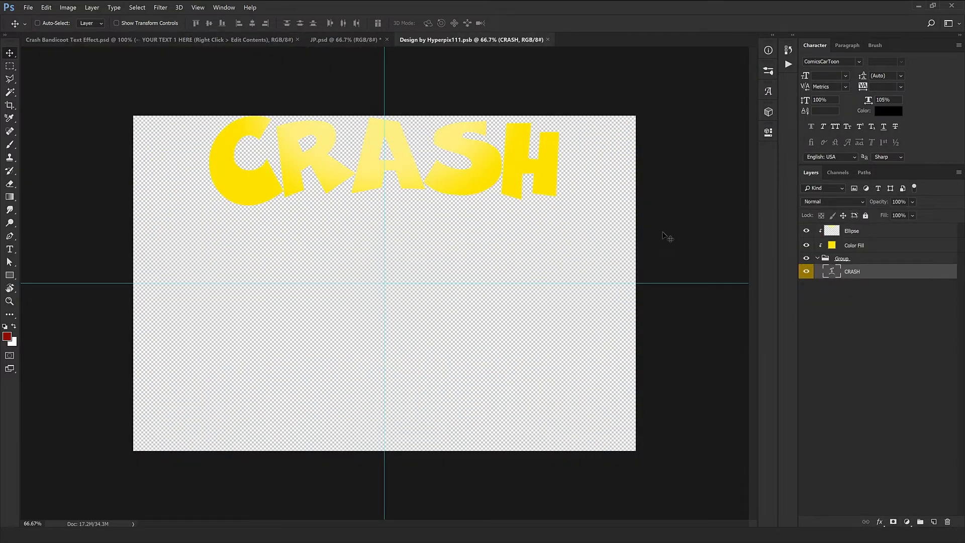
double_click(833, 272)
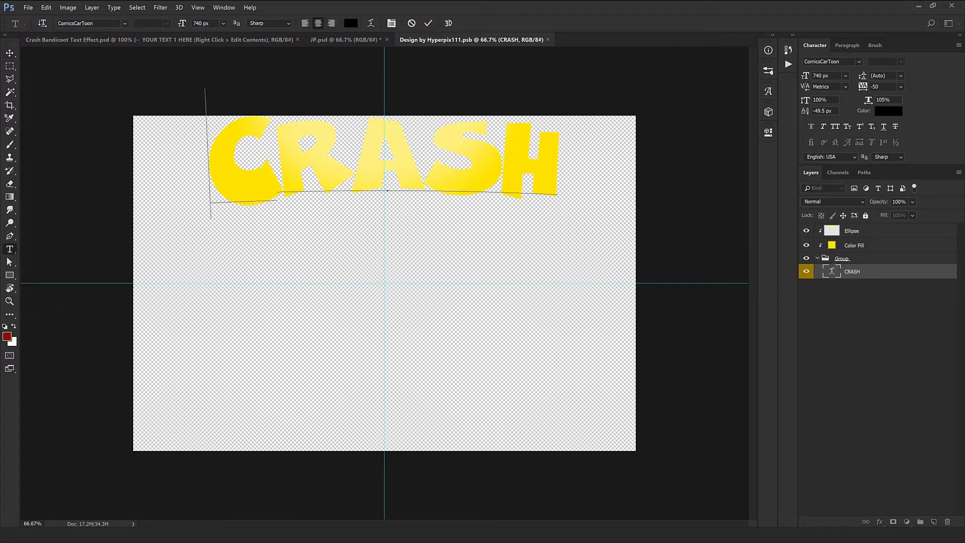
shift+click(272, 162)
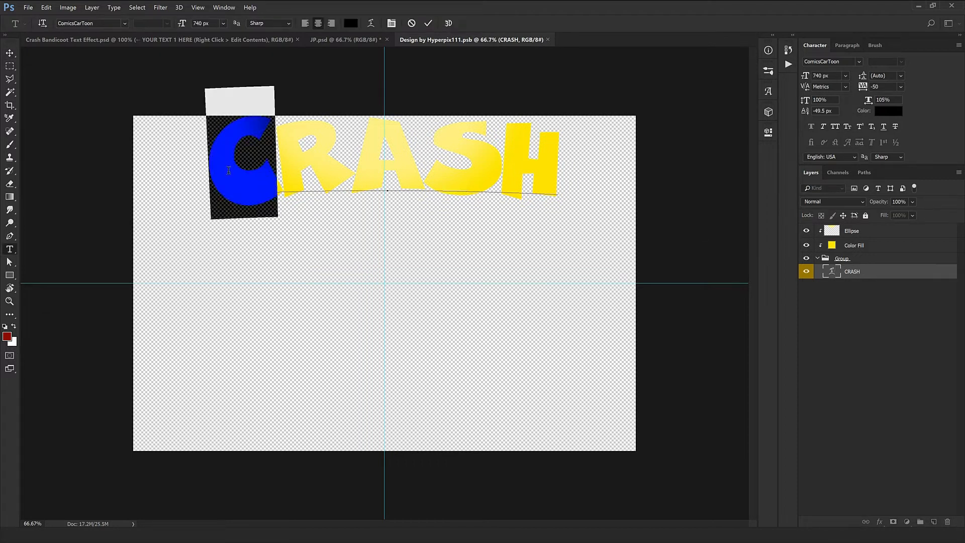
drag(367, 159, 416, 163)
click(276, 155)
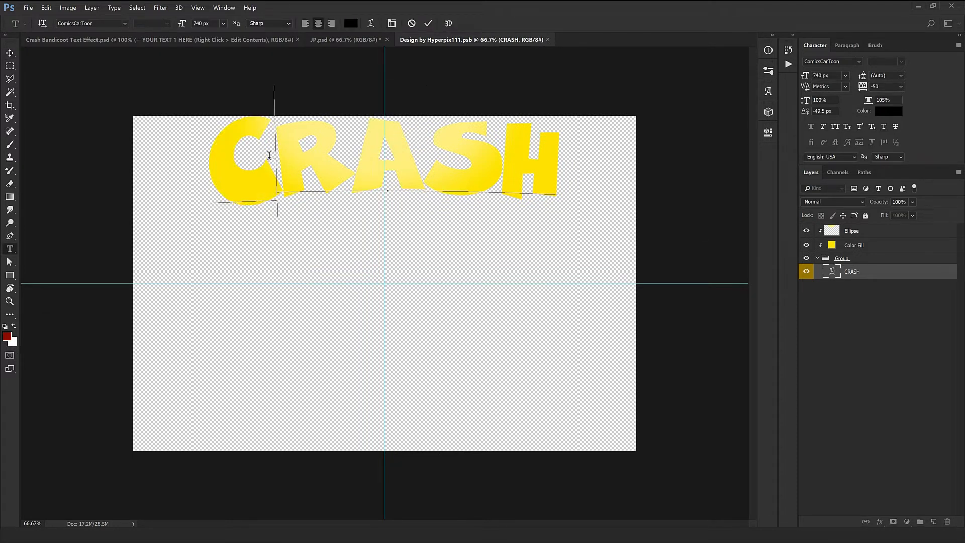
Step: Replace the letters of CRASH so the word reads KIDS, and commit the edit
shift+click(187, 171)
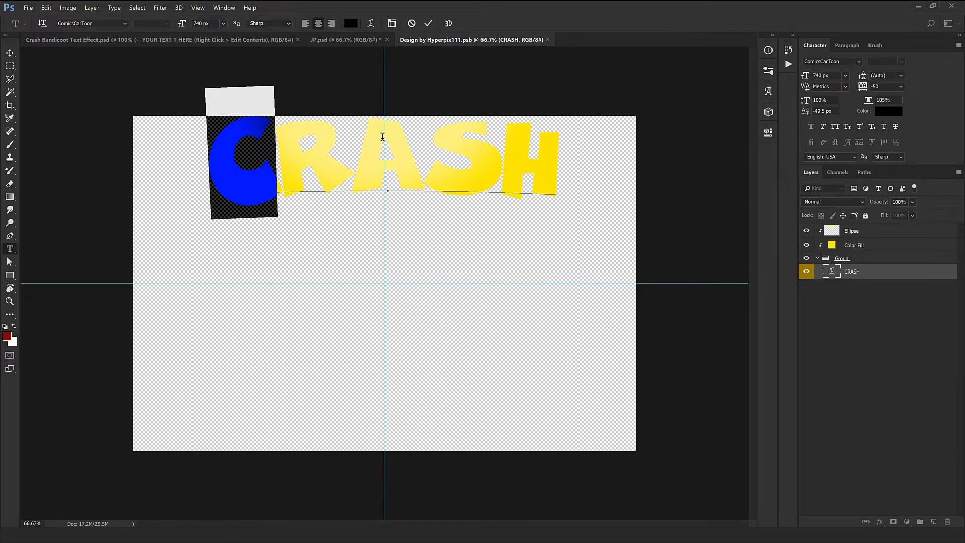
drag(281, 160, 497, 155)
click(286, 171)
shift+click(195, 185)
text(K)
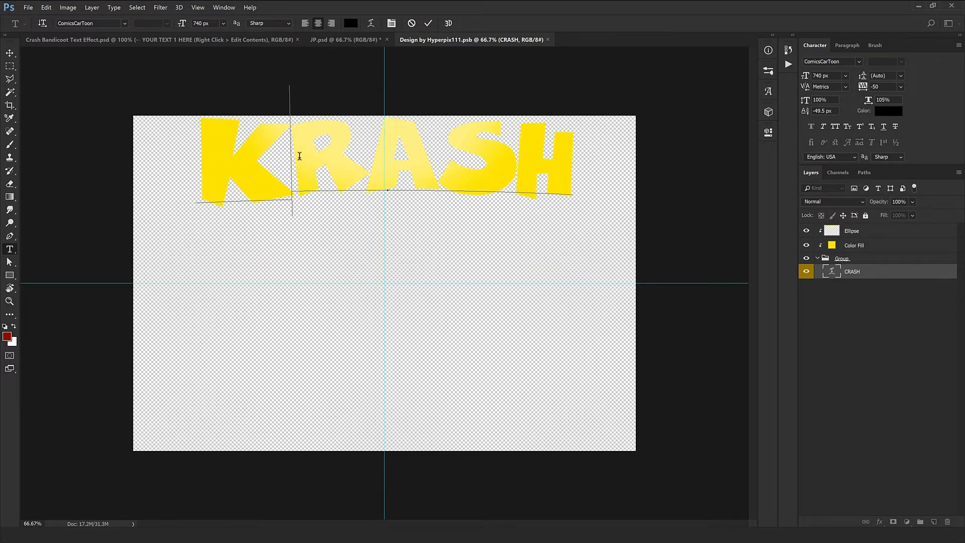
drag(300, 156, 564, 163)
text(IFD)
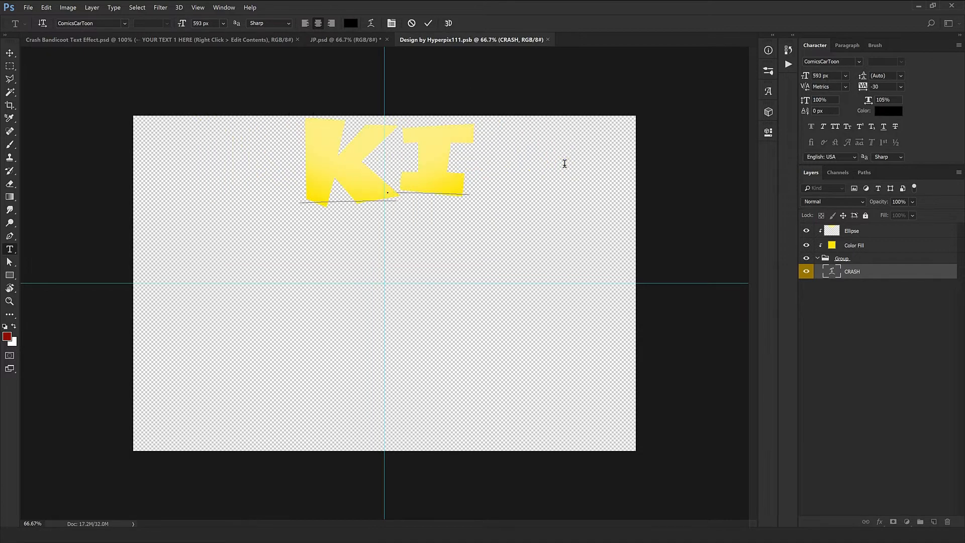
key(BackSpace)
key(BackSpace)
text(DS)
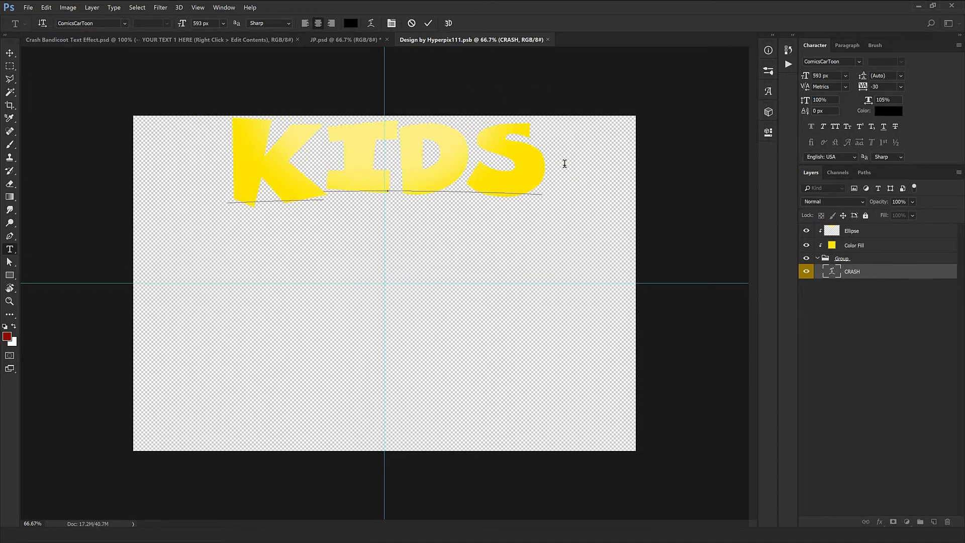
key(ctrl+Return)
Step: Try an olive colour on the Color Fill, then cancel to keep KIDS bright yellow
key(v)
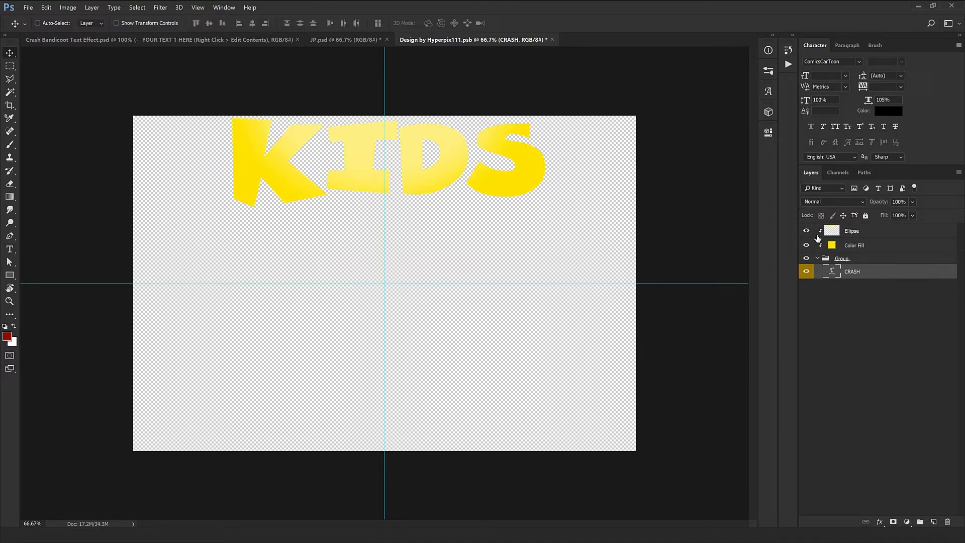
click(859, 248)
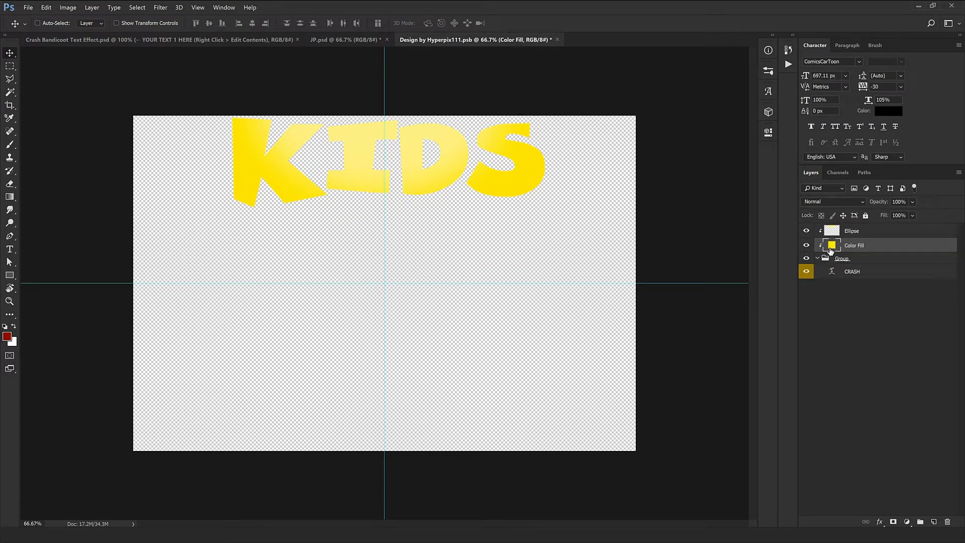
double_click(830, 246)
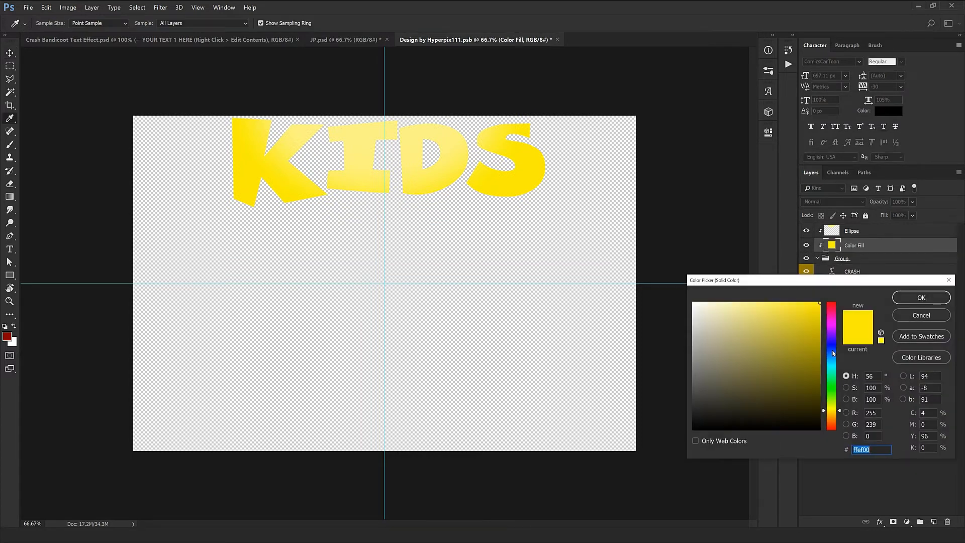
drag(791, 370, 759, 339)
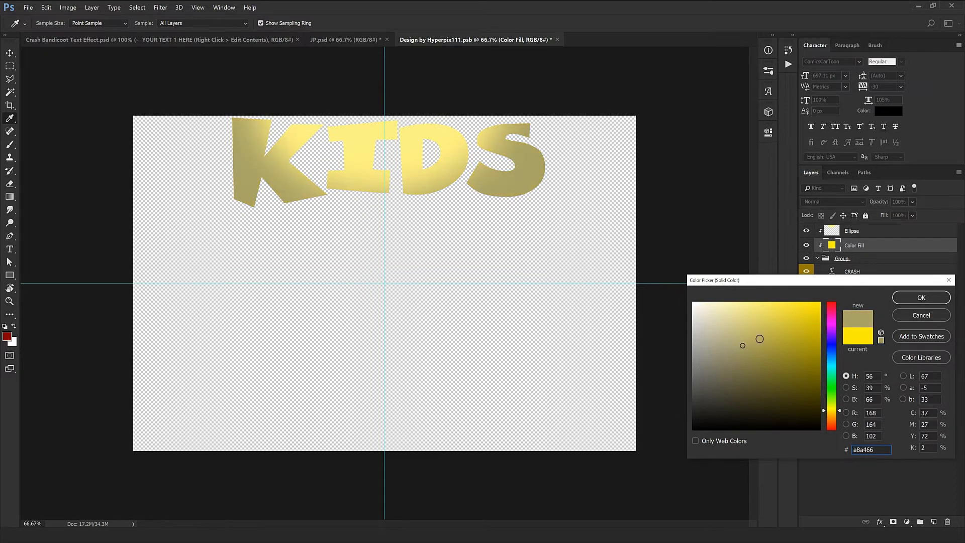
click(921, 316)
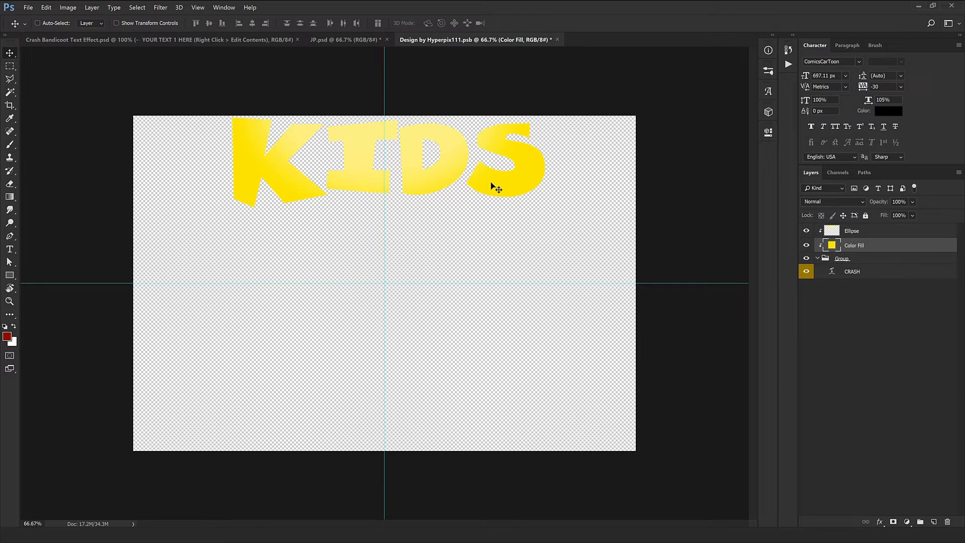
Step: Save and close the KIDS contents so the change updates the logo
click(557, 40)
click(442, 206)
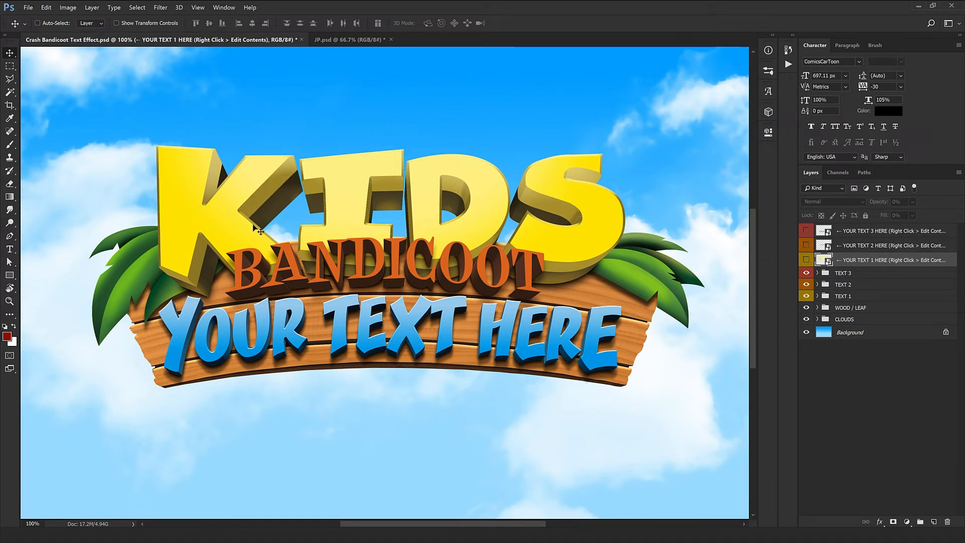
right_click(854, 246)
Step: Open the YOUR TEXT 2 HERE contents and retype BANDICOOT as NETWORKS
click(888, 276)
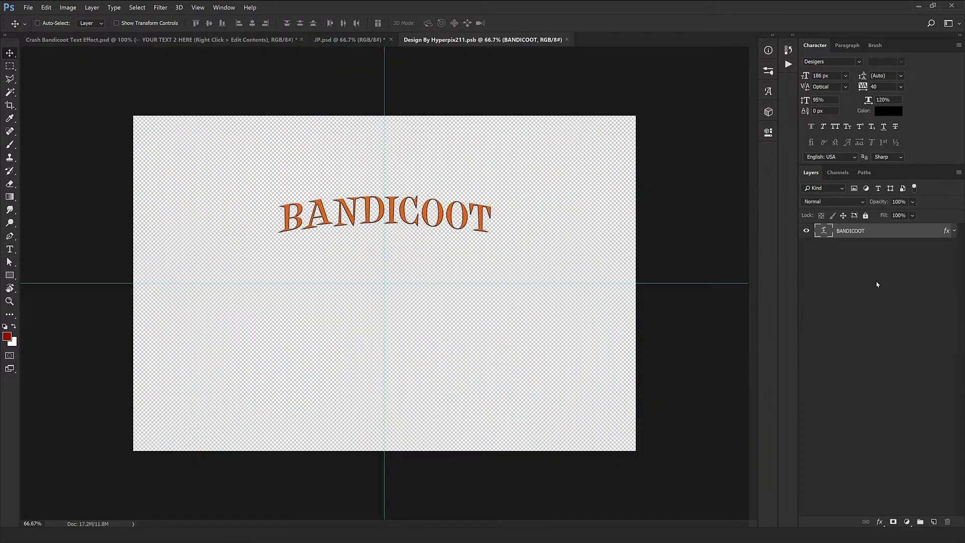
double_click(824, 230)
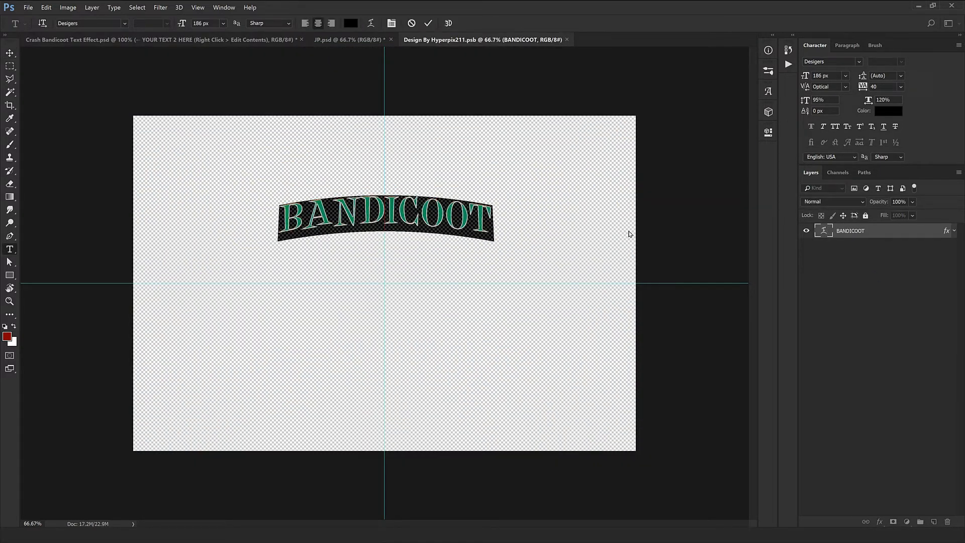
text(NETWORK)
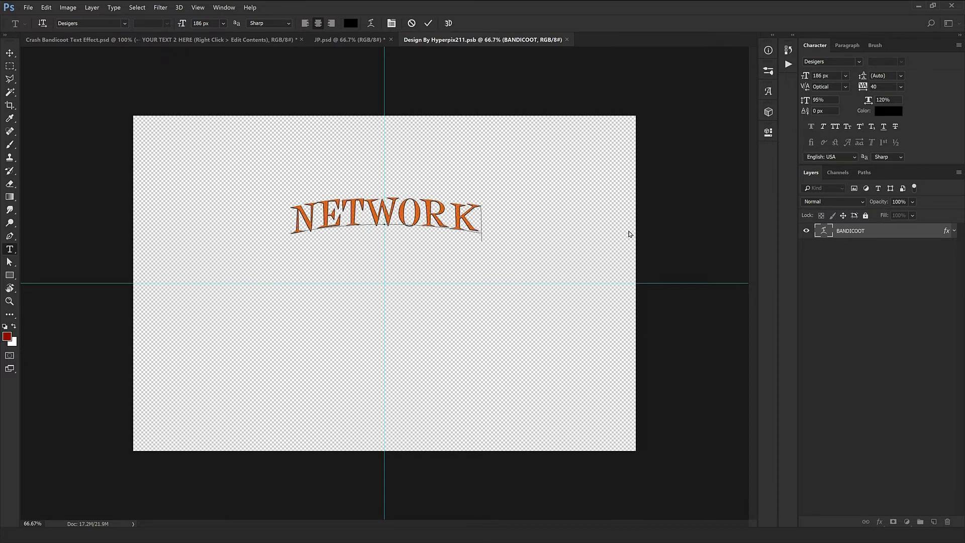
text(S)
key(ctrl+Return)
key(v)
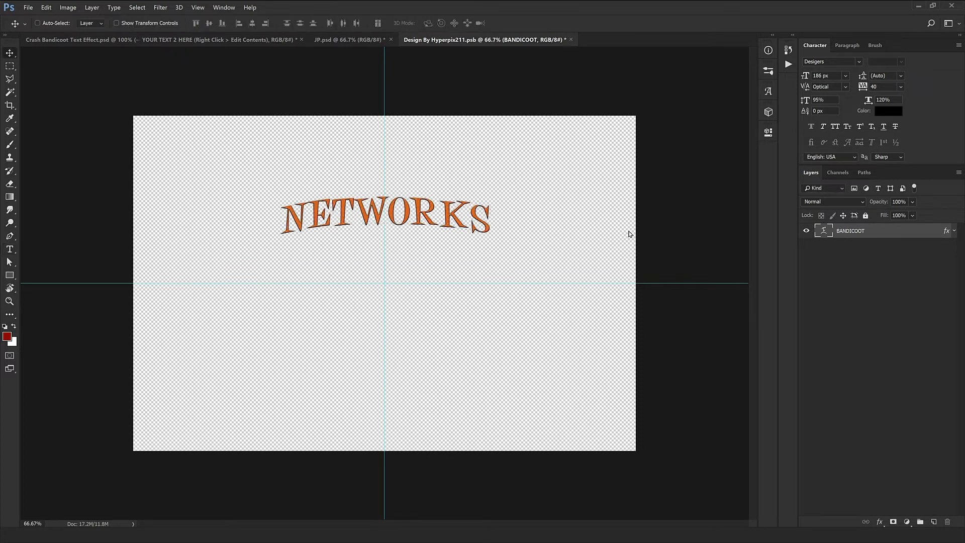
Step: Save and close the NETWORKS contents back into the logo
click(571, 40)
click(436, 200)
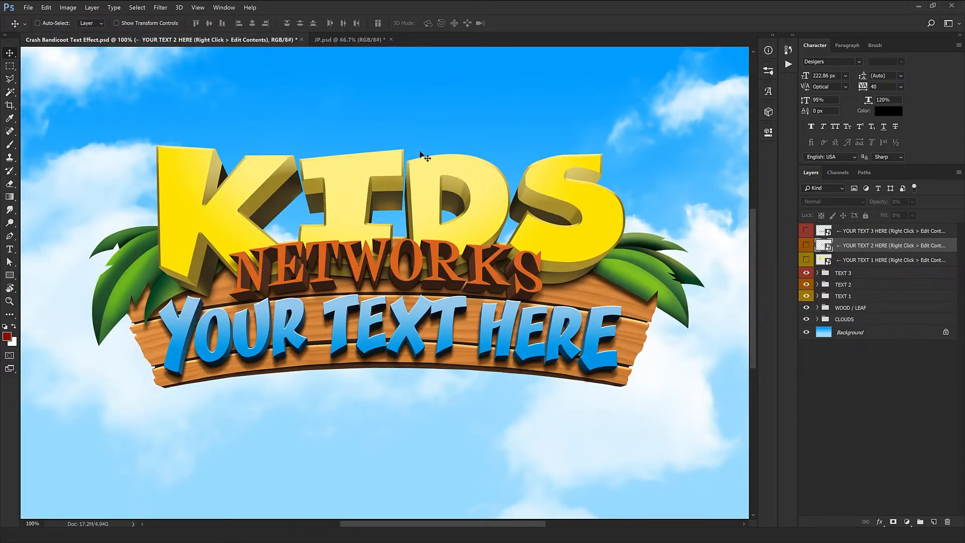
right_click(863, 237)
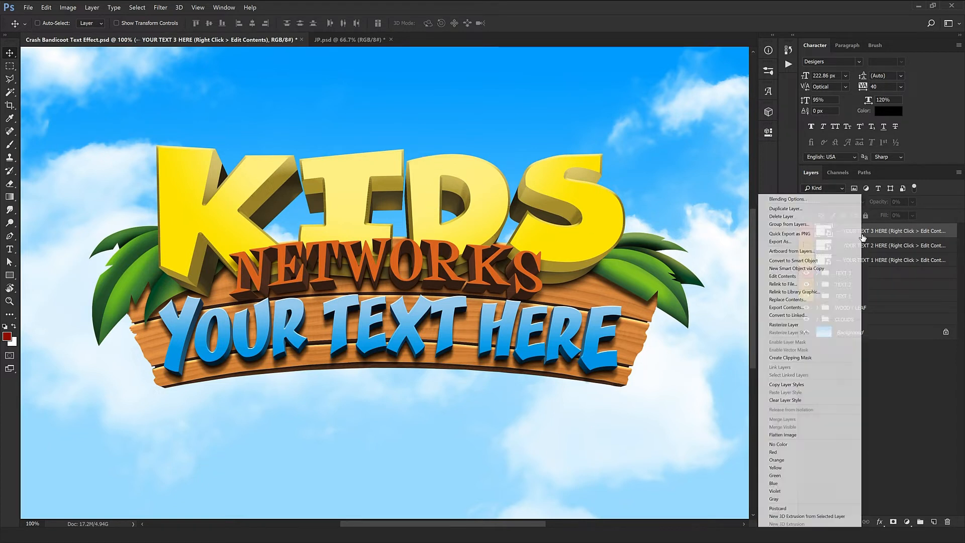
Step: Open the YOUR TEXT 3 HERE contents and select letters of the YOUR TEXT HERE wording
click(802, 279)
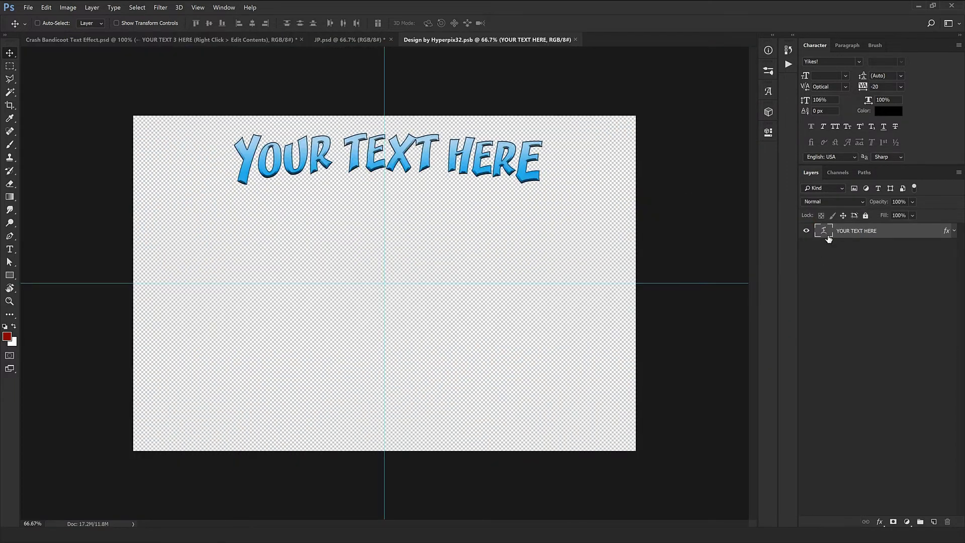
double_click(824, 232)
click(322, 158)
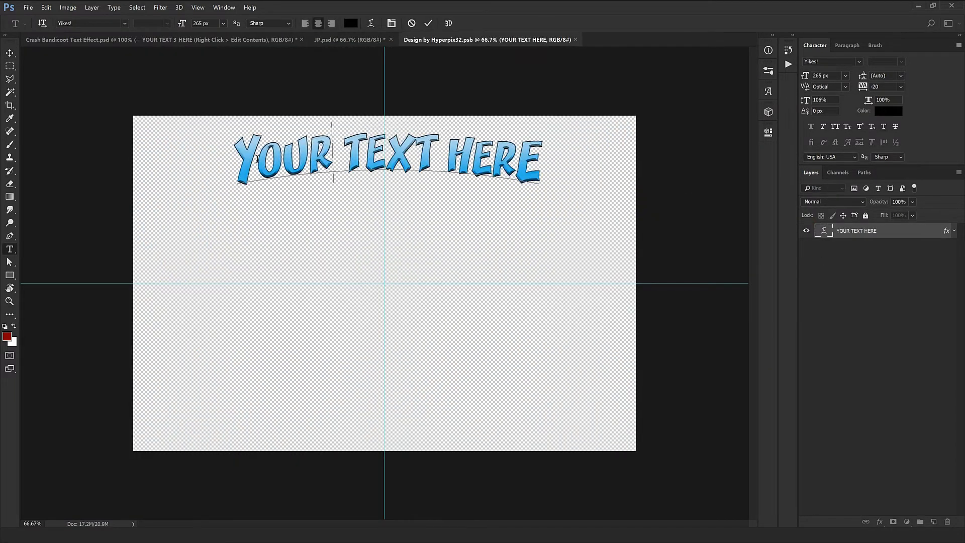
drag(258, 159, 234, 160)
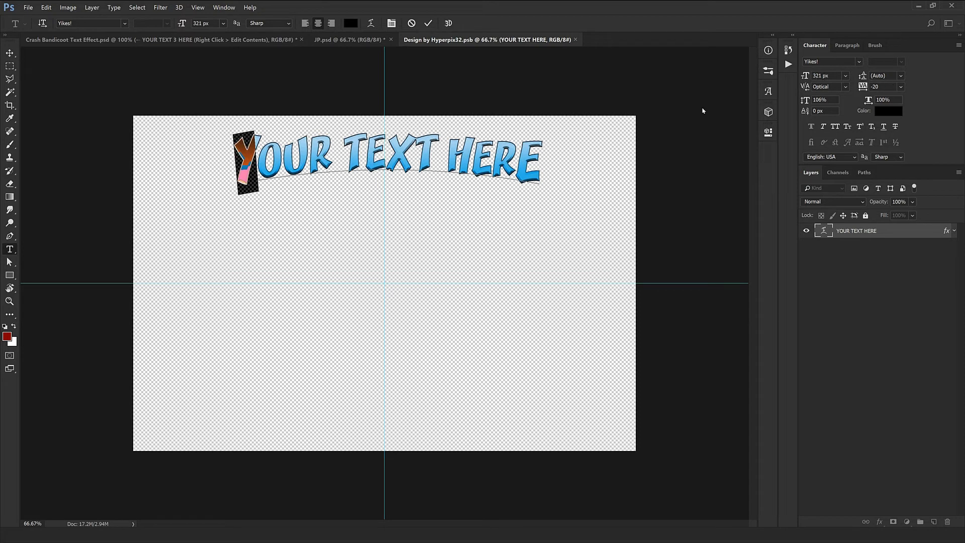
click(417, 158)
drag(472, 160, 544, 156)
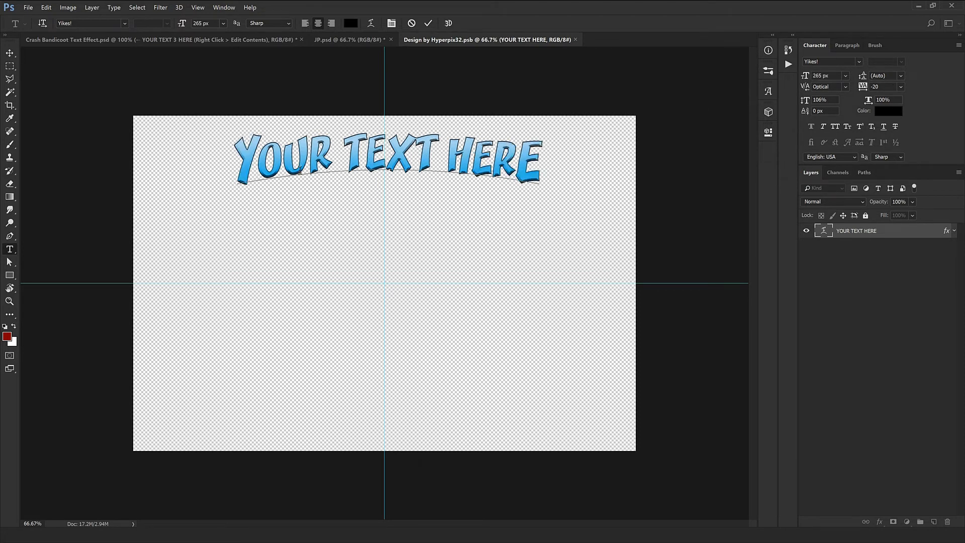
drag(544, 163, 521, 162)
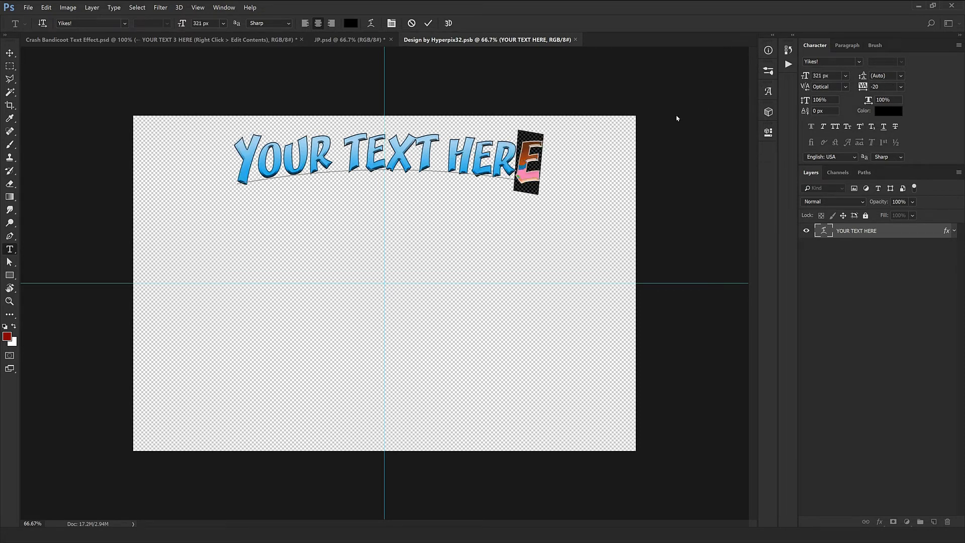
Step: Type LONDON COLLEG over the placeholder, keeping its final E, and commit the text
drag(259, 165, 233, 168)
drag(512, 164, 545, 162)
drag(253, 169, 521, 146)
text(L)
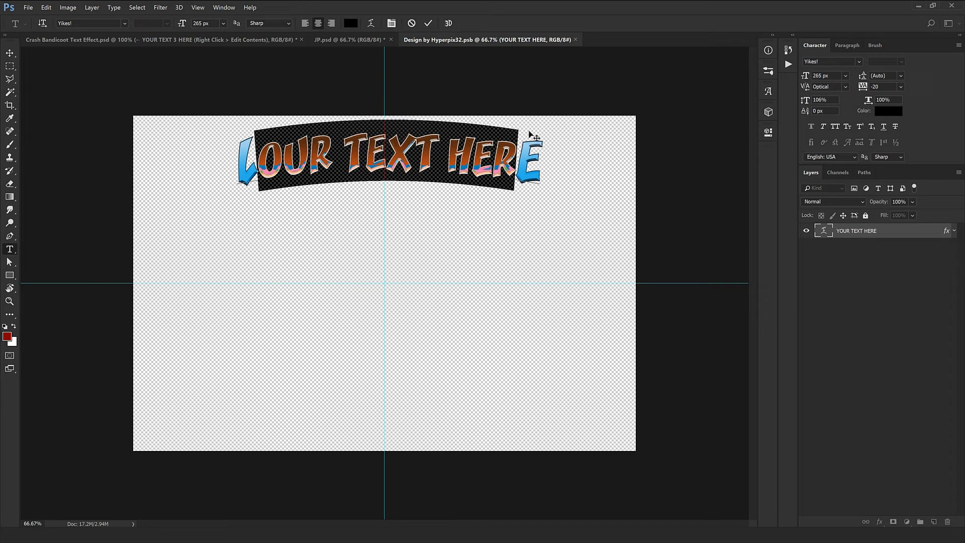
text(ON)
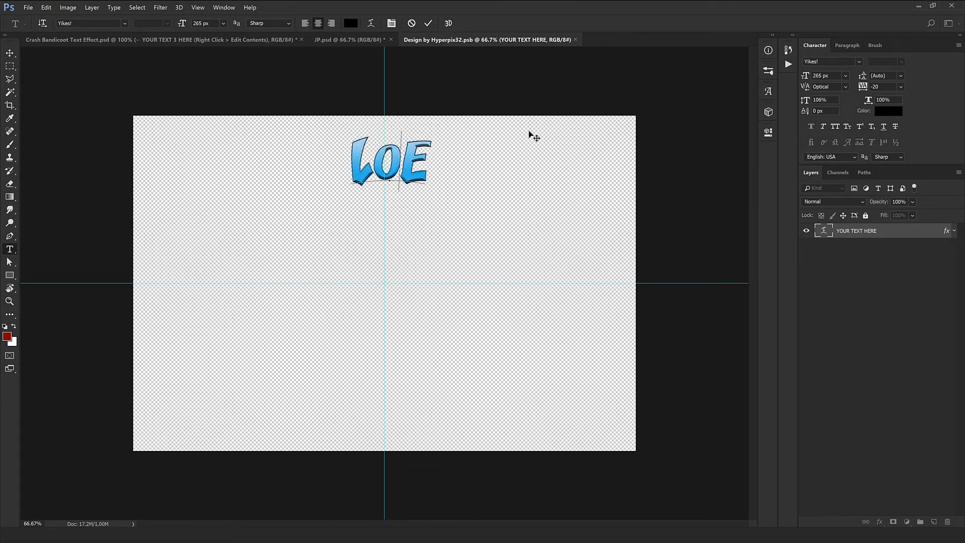
text(DON CO)
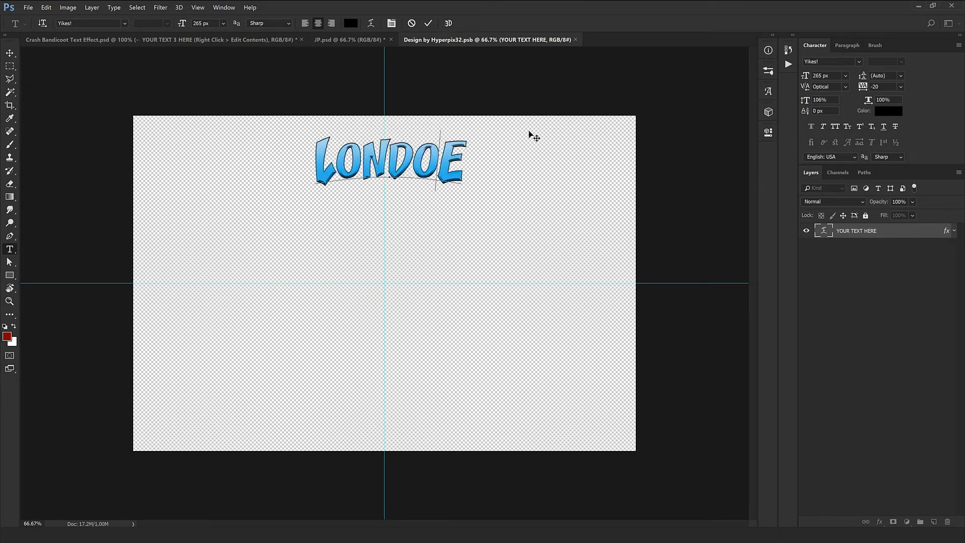
text(L)
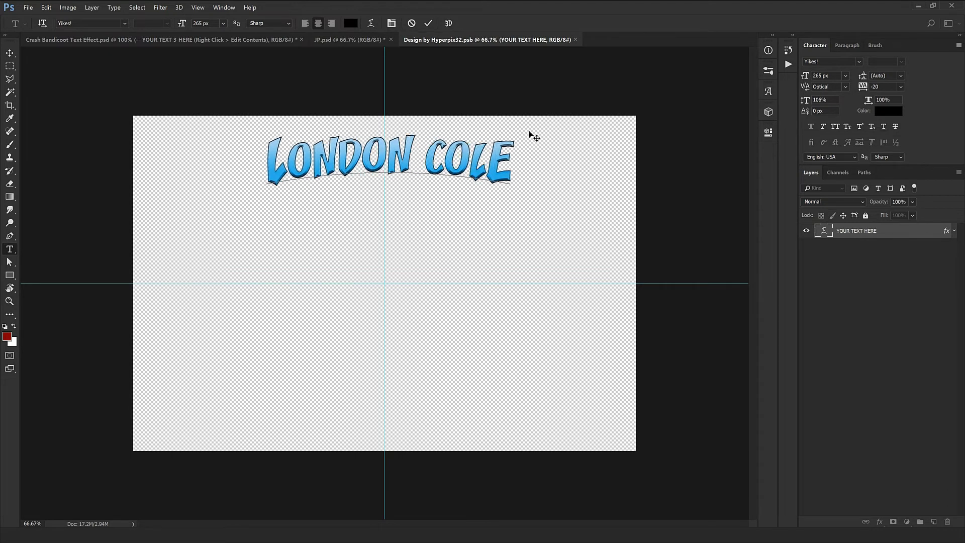
text(LE)
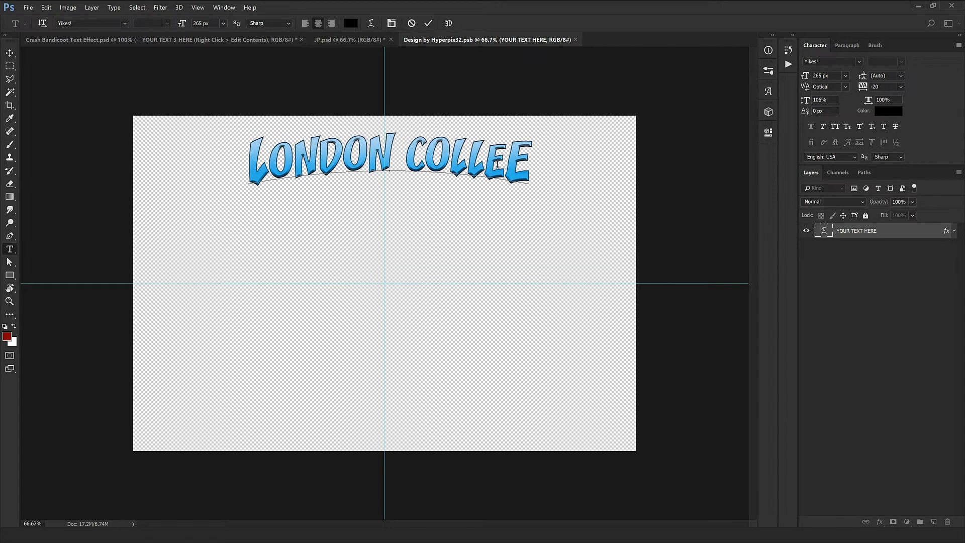
text(G)
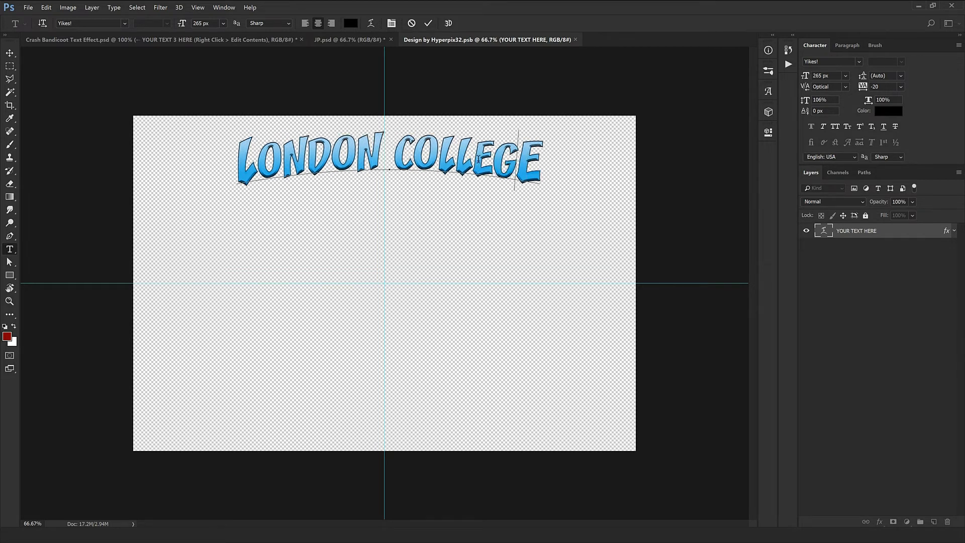
drag(541, 162, 521, 161)
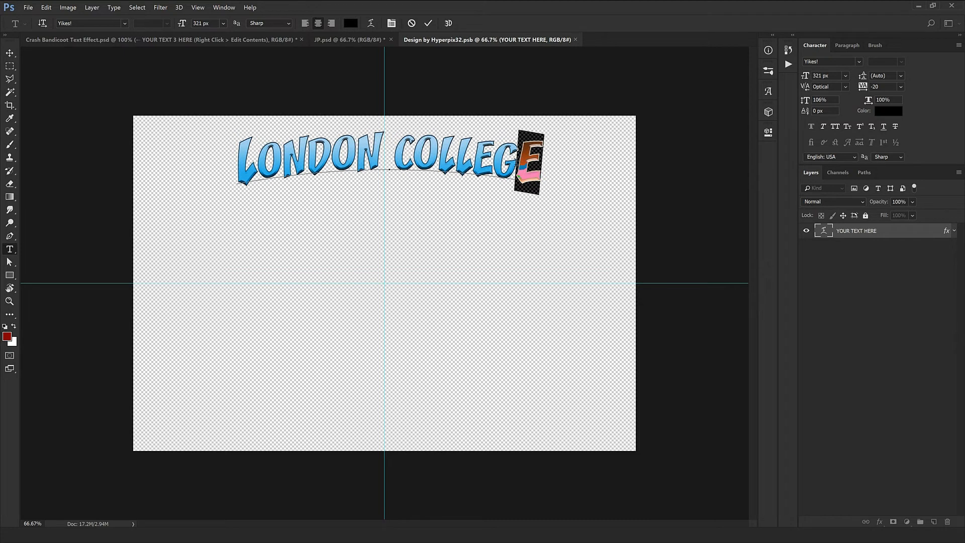
click(549, 165)
key(ctrl+Return)
key(v)
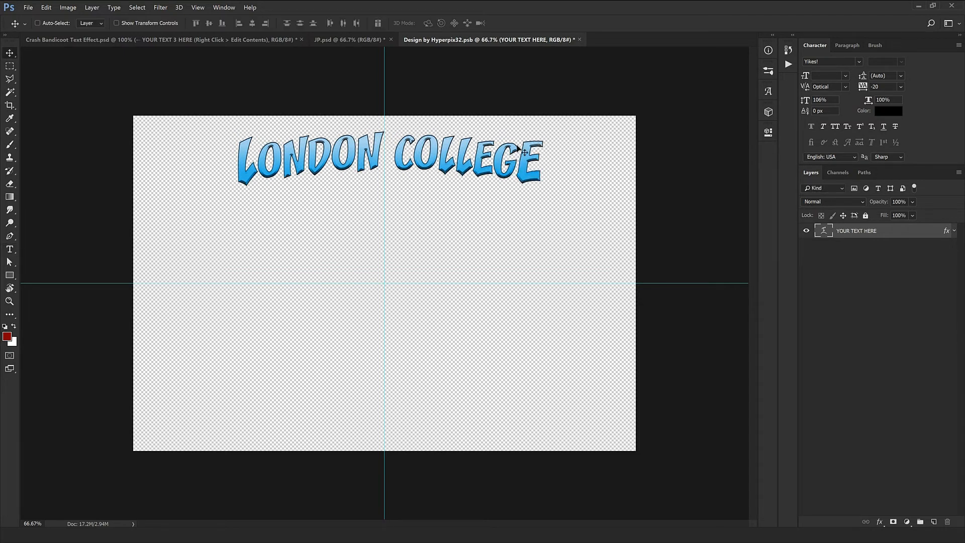
Step: Save the LONDON COLLEGE contents into the logo and pan around to check the updated sign
click(581, 40)
click(444, 201)
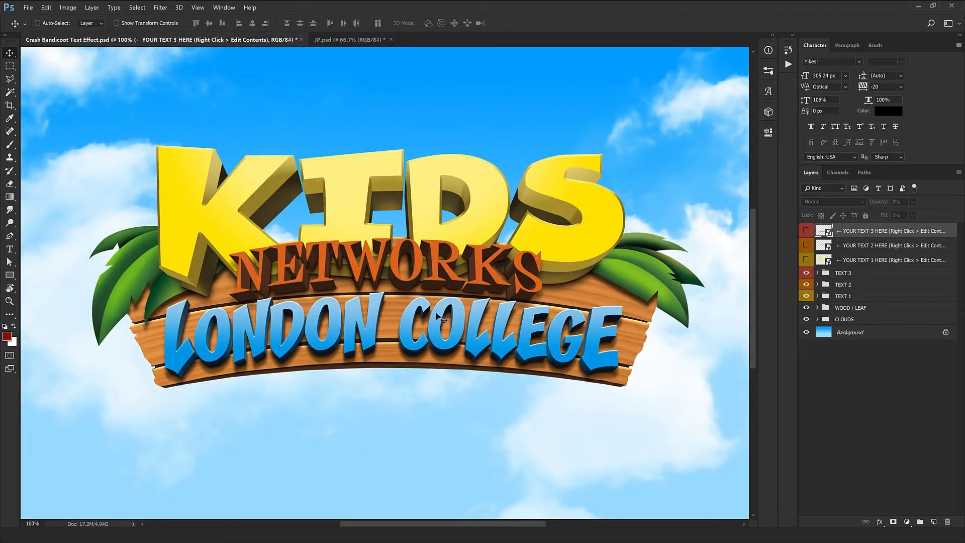
drag(437, 313, 448, 281)
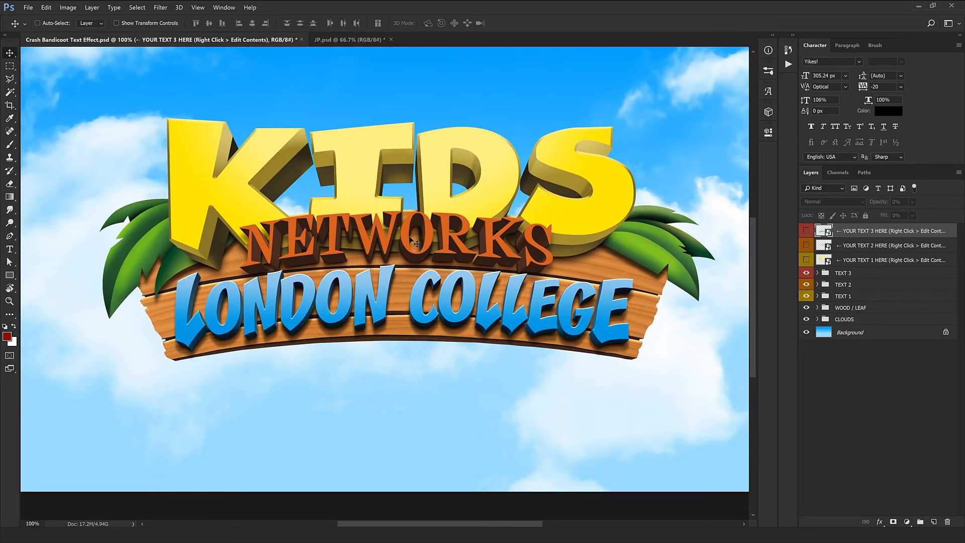
drag(372, 239, 354, 254)
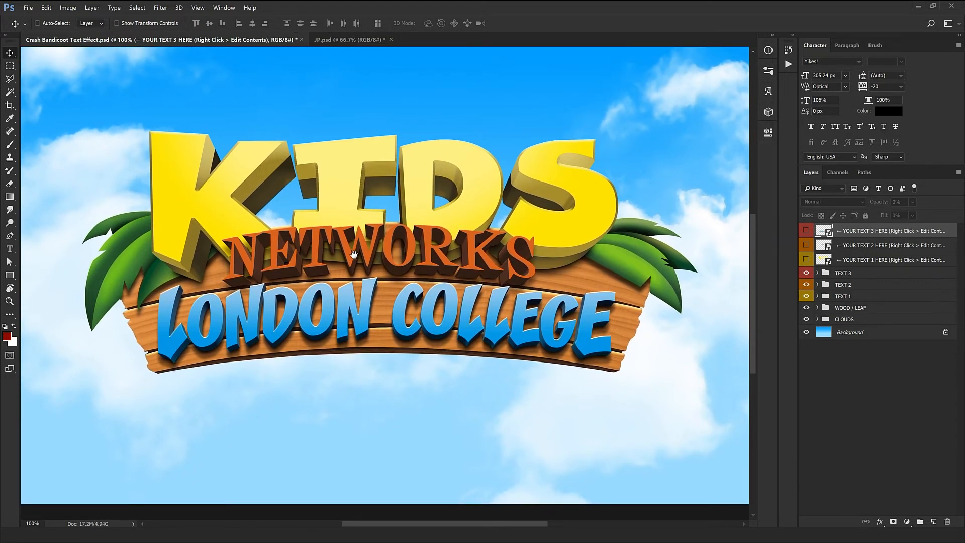
drag(354, 254, 400, 239)
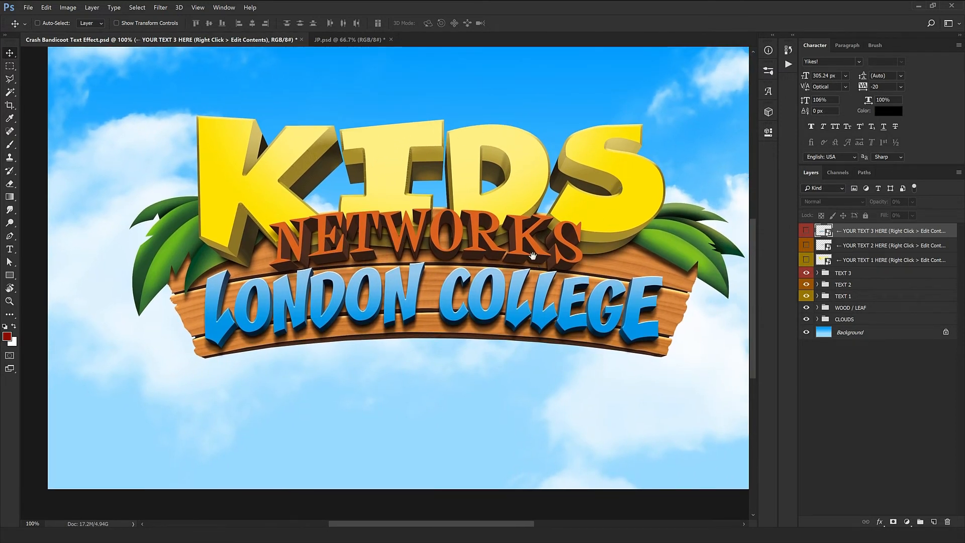
drag(535, 258, 484, 283)
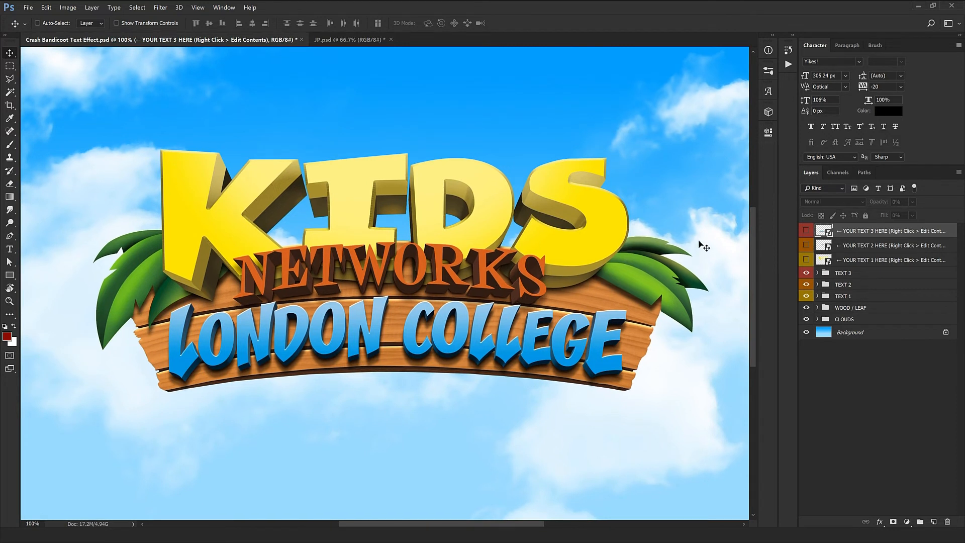
click(817, 307)
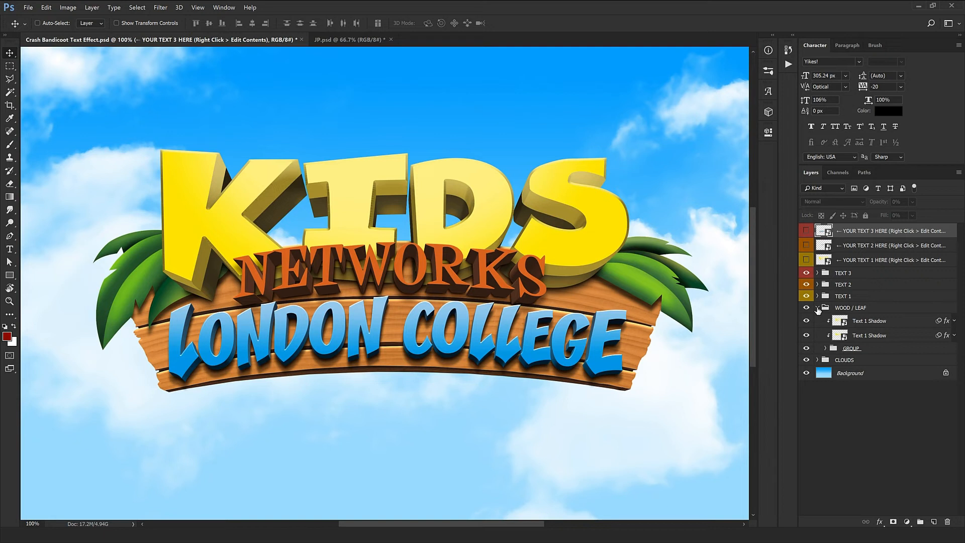
Step: Move the Leaf (Right) layer further out to the right of the wooden sign
click(817, 307)
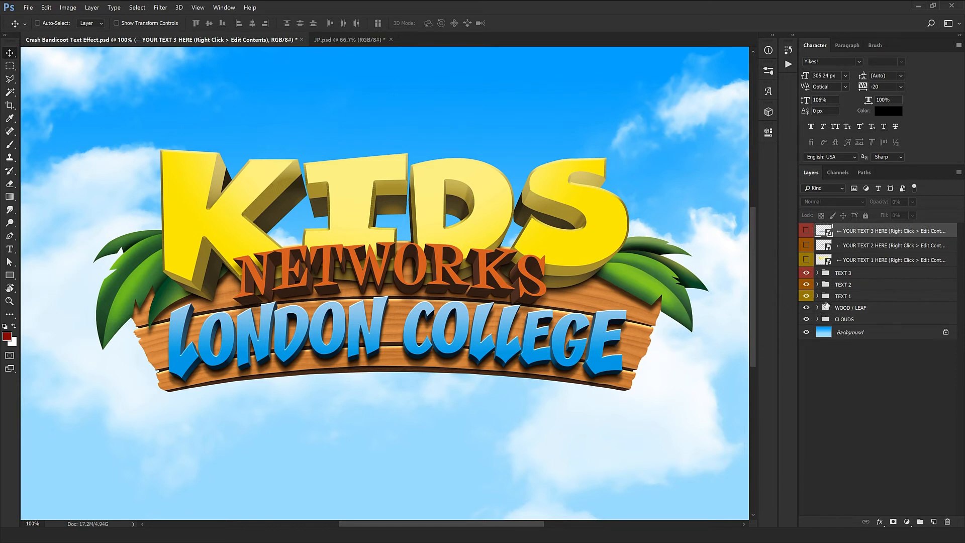
click(818, 308)
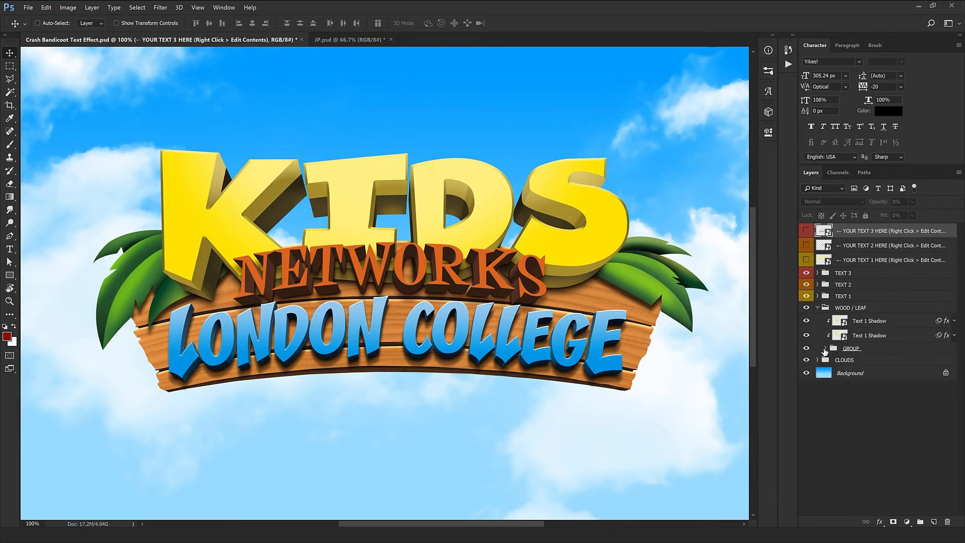
click(825, 349)
click(878, 365)
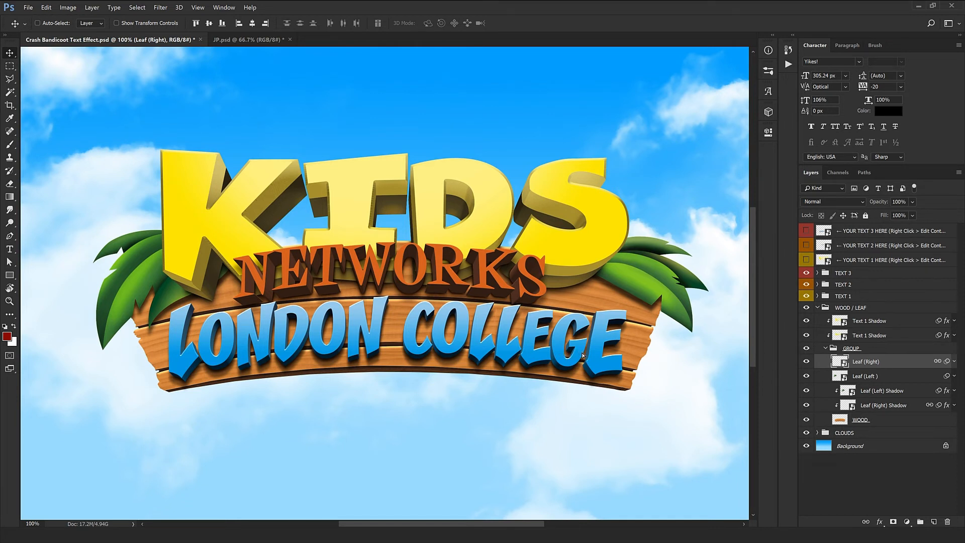
drag(586, 356, 569, 343)
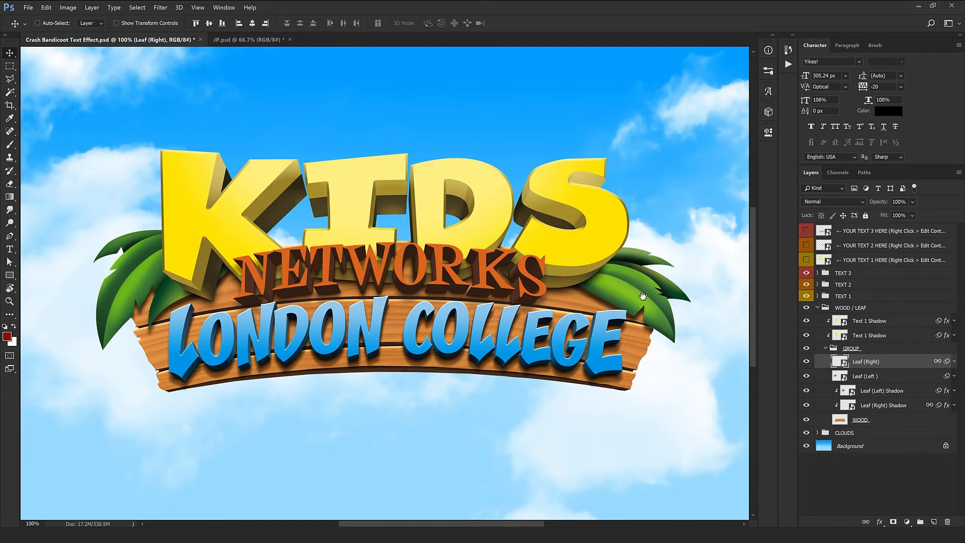
drag(644, 304, 669, 329)
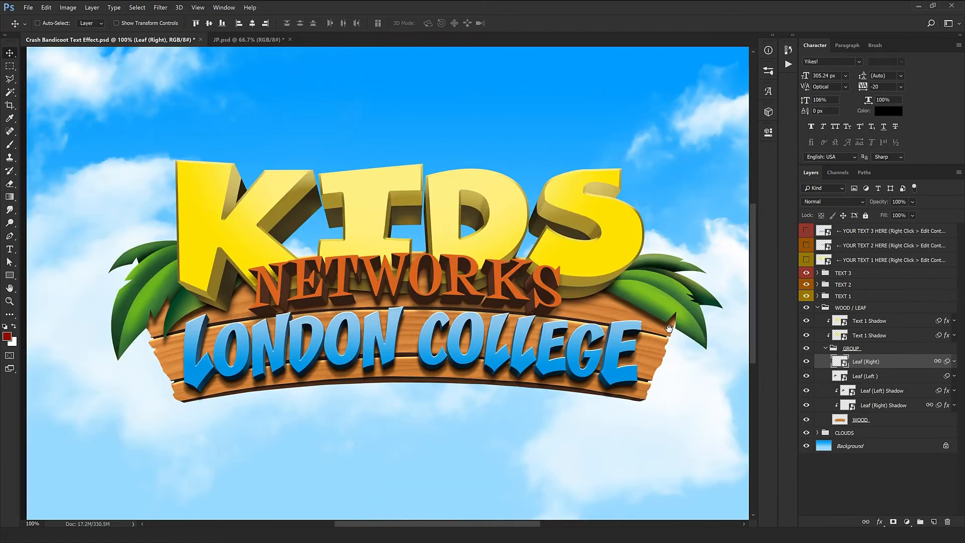
drag(561, 328, 559, 308)
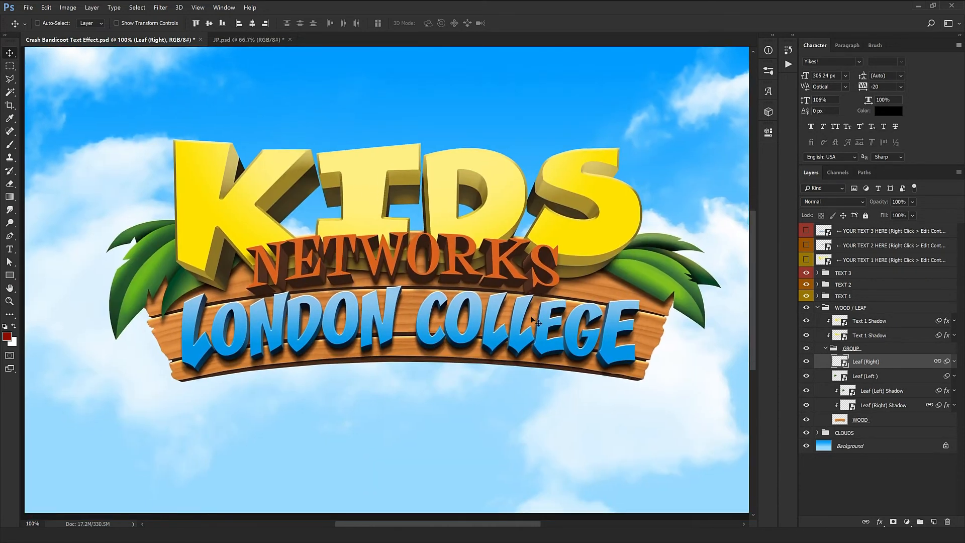
Step: Move the Leaf (Left) layer further left, then collapse the WOOD / LEAF group
click(865, 376)
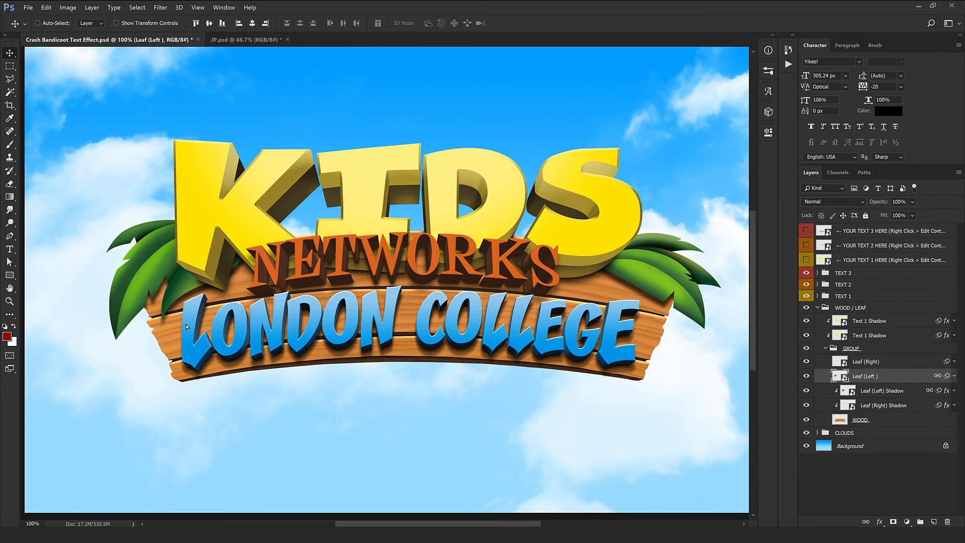
drag(191, 326, 191, 300)
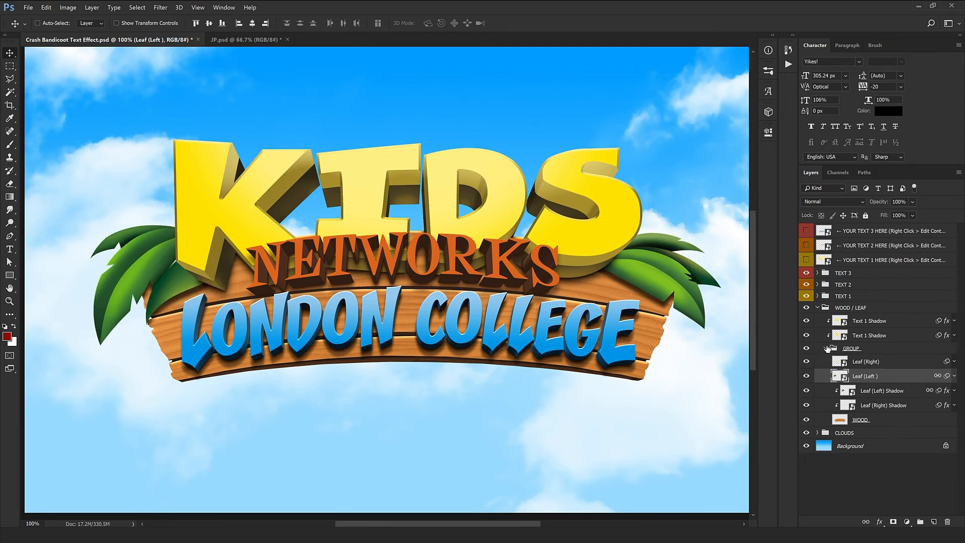
click(822, 308)
click(818, 307)
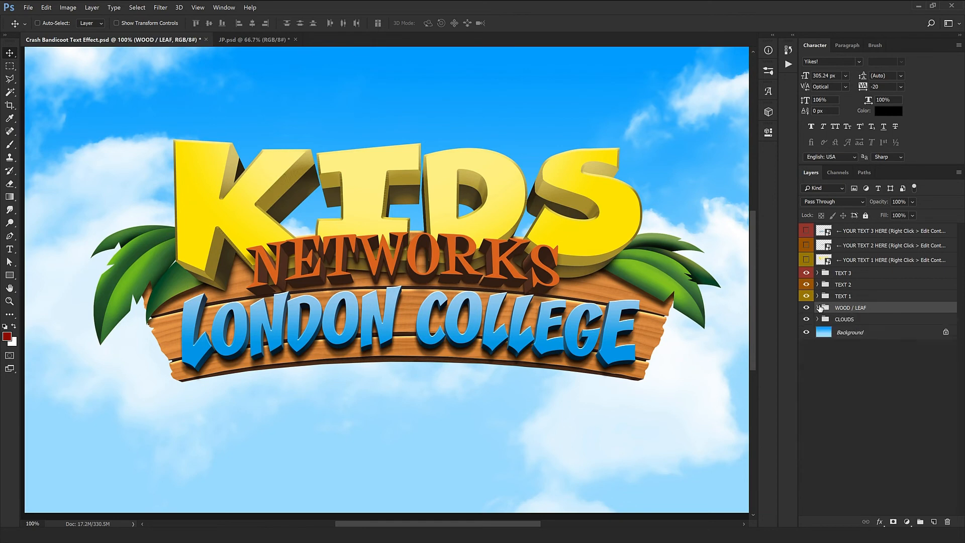
Step: Hide the CLOUDS and Background layers and zoom in to view the logo on transparency
key(ctrl+minus)
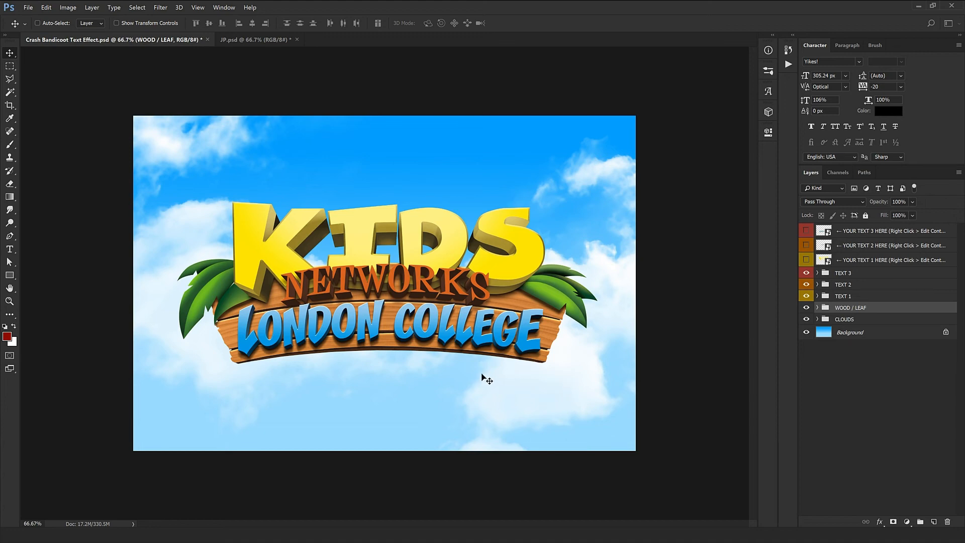
click(806, 319)
click(806, 332)
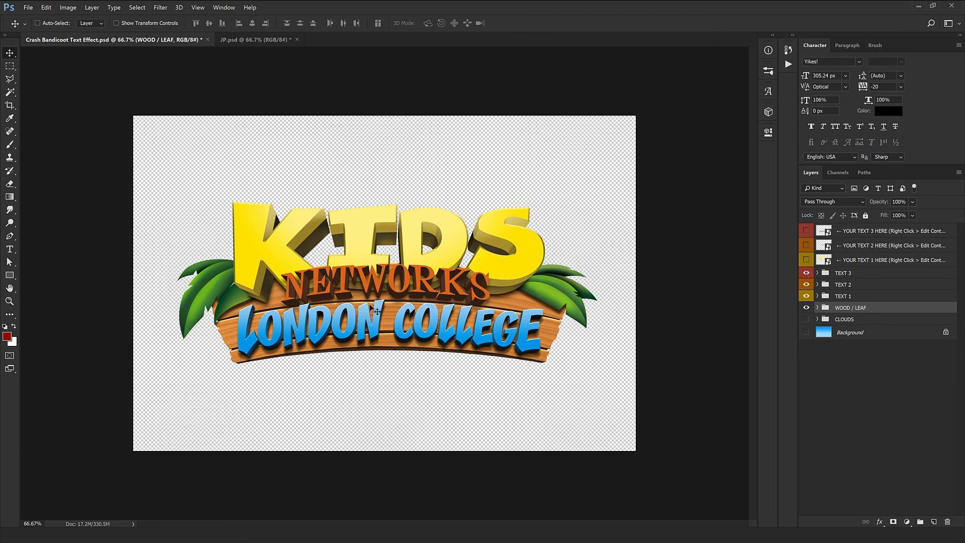
key(ctrl+plus)
drag(635, 269, 626, 221)
drag(270, 268, 173, 329)
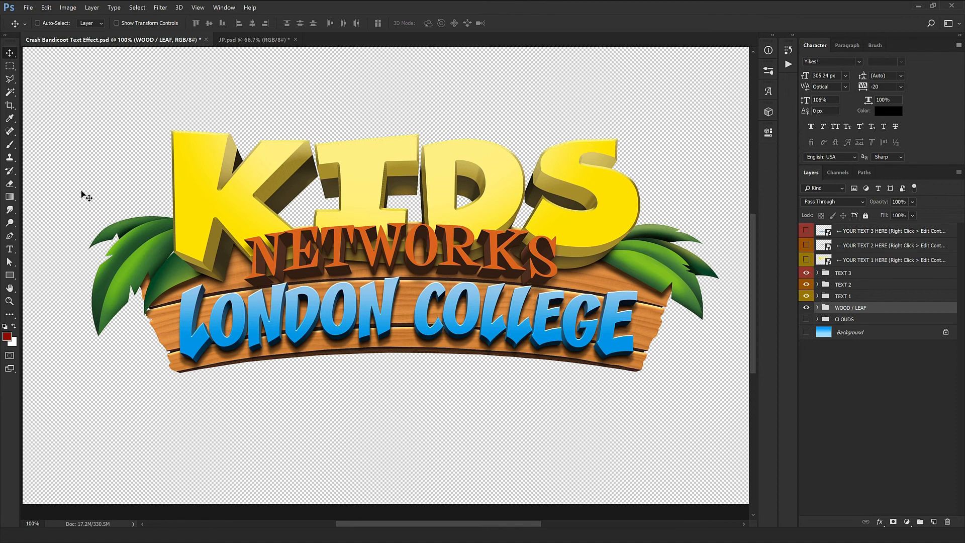
mouse_move(188, 255)
mouse_down()
mouse_move(190, 244)
mouse_move(182, 276)
mouse_move(178, 259)
mouse_up()
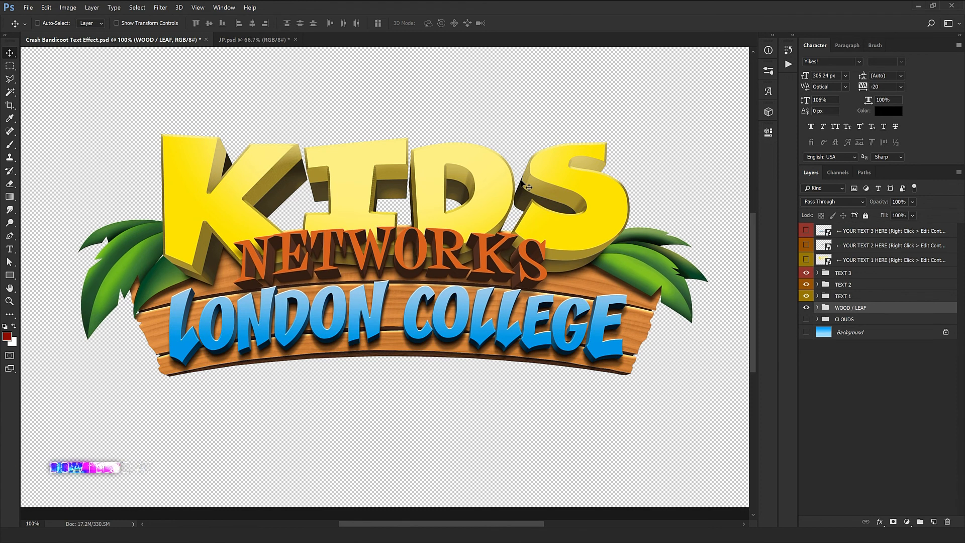
Step: Turn the CLOUDS and Background layers back on and select YOUR TEXT 1 HERE
click(807, 321)
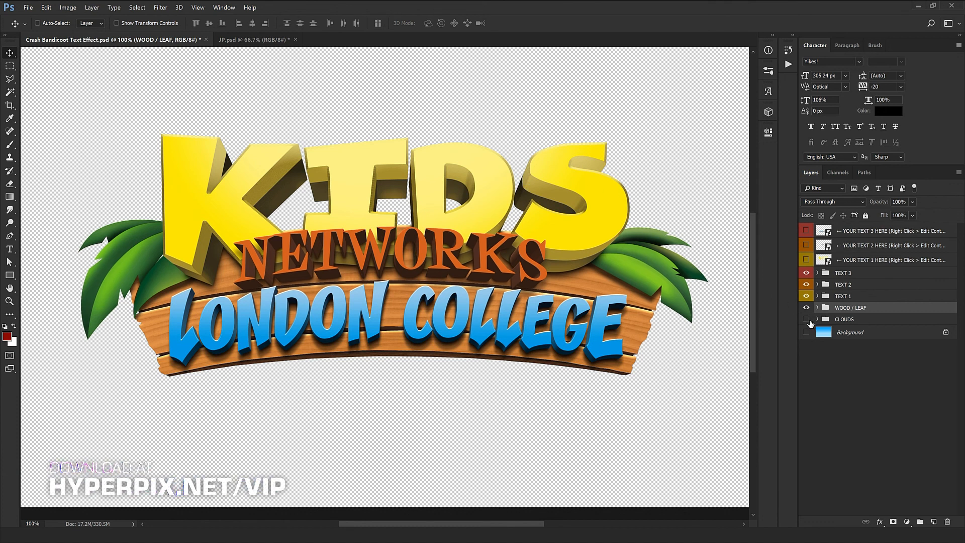
click(808, 332)
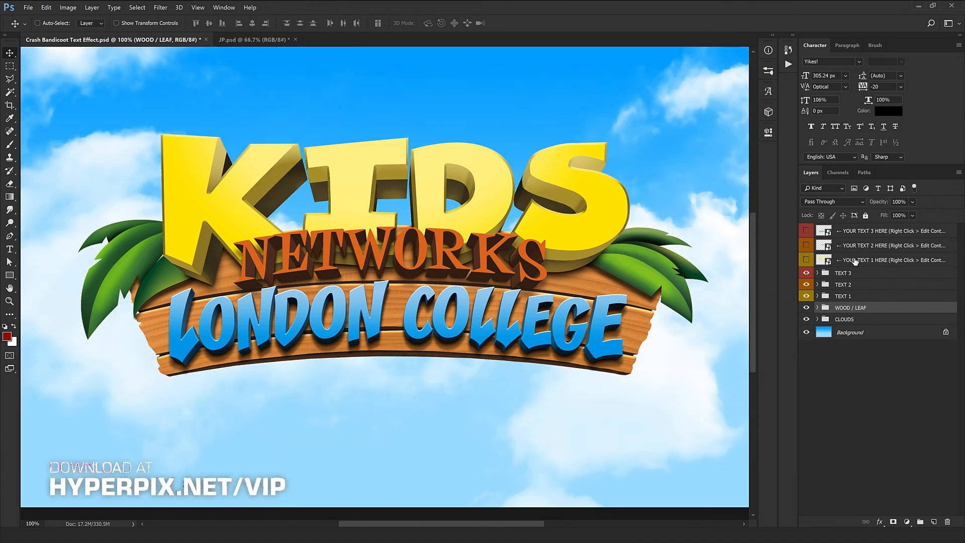
click(852, 261)
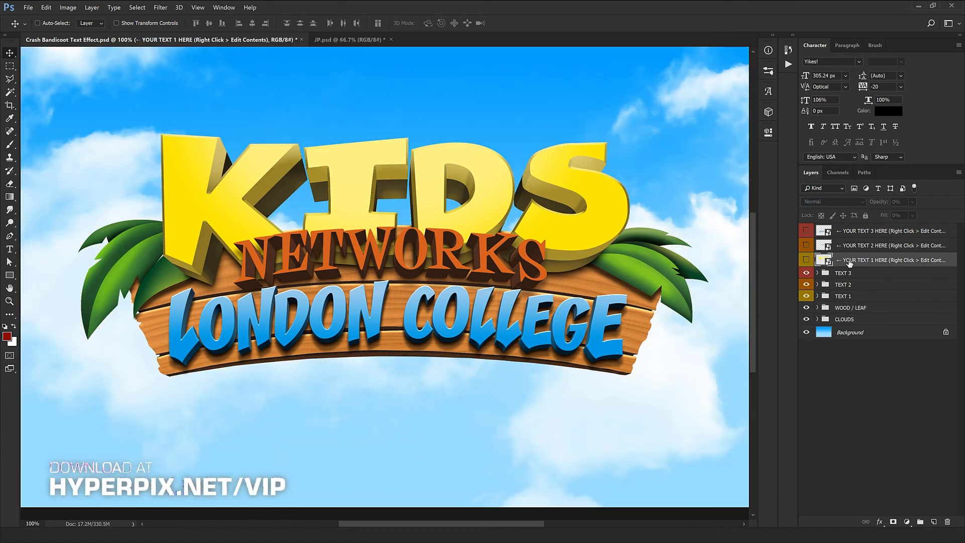